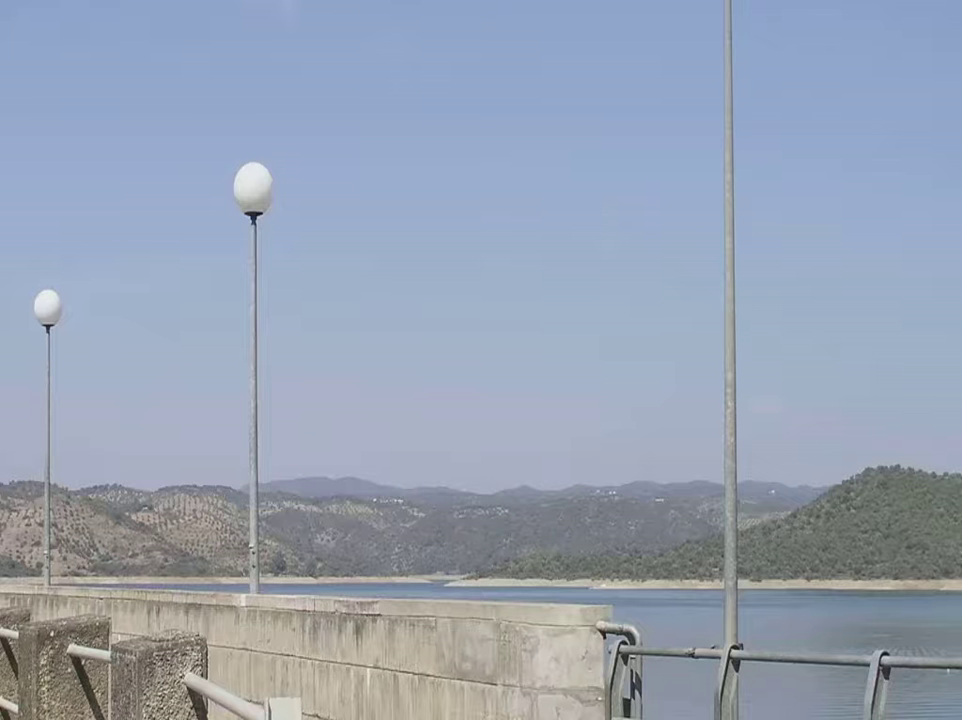
left_click(290, 180)
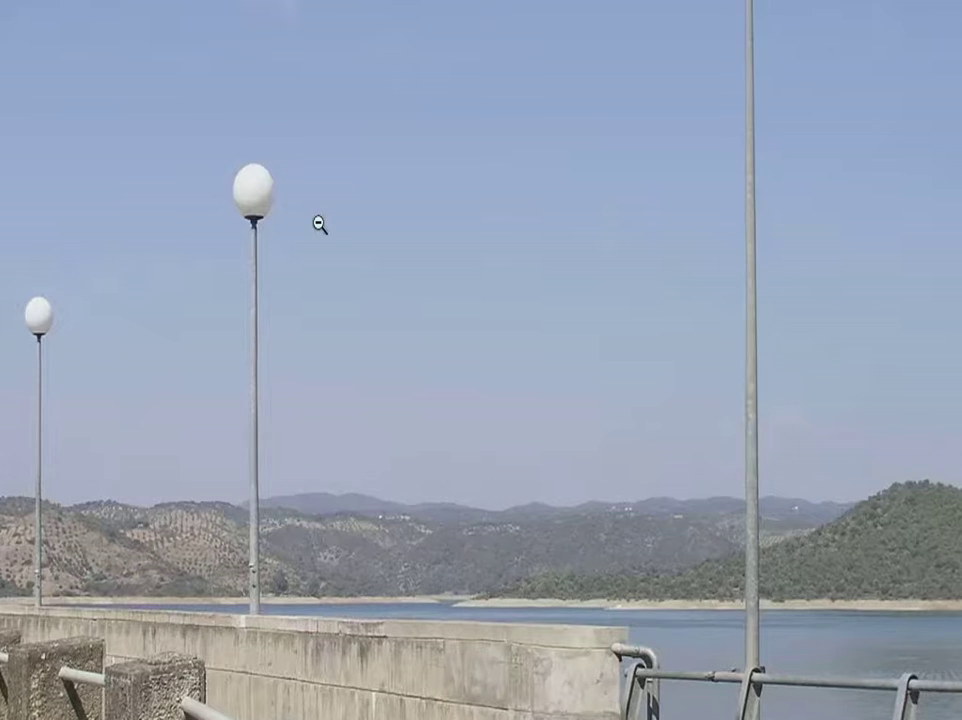
left_click(509, 387)
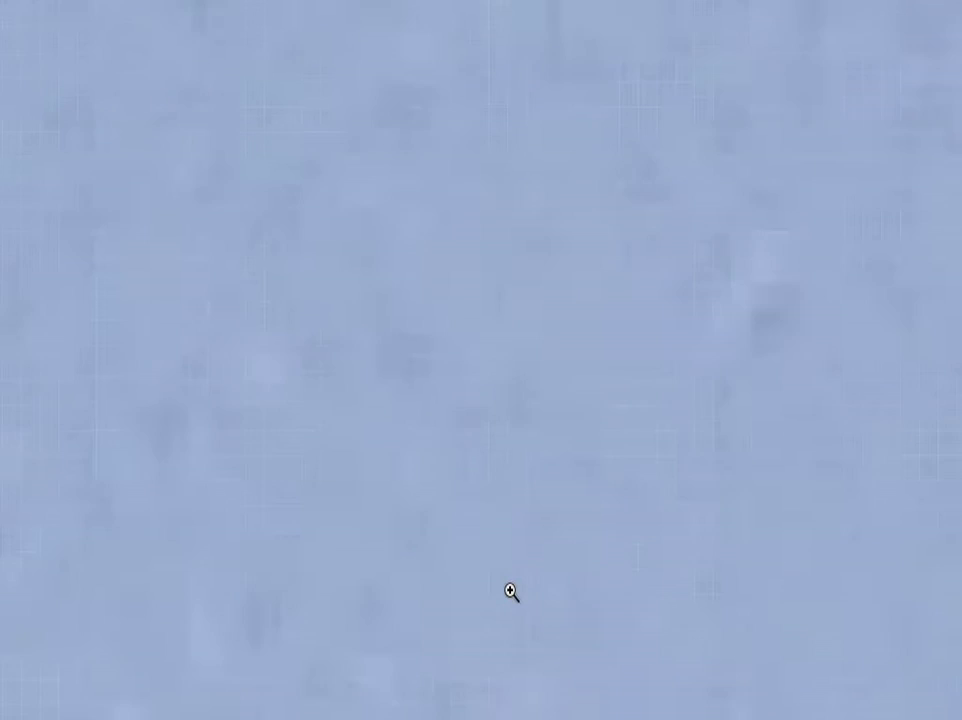
left_click(511, 591)
left_click(511, 591)
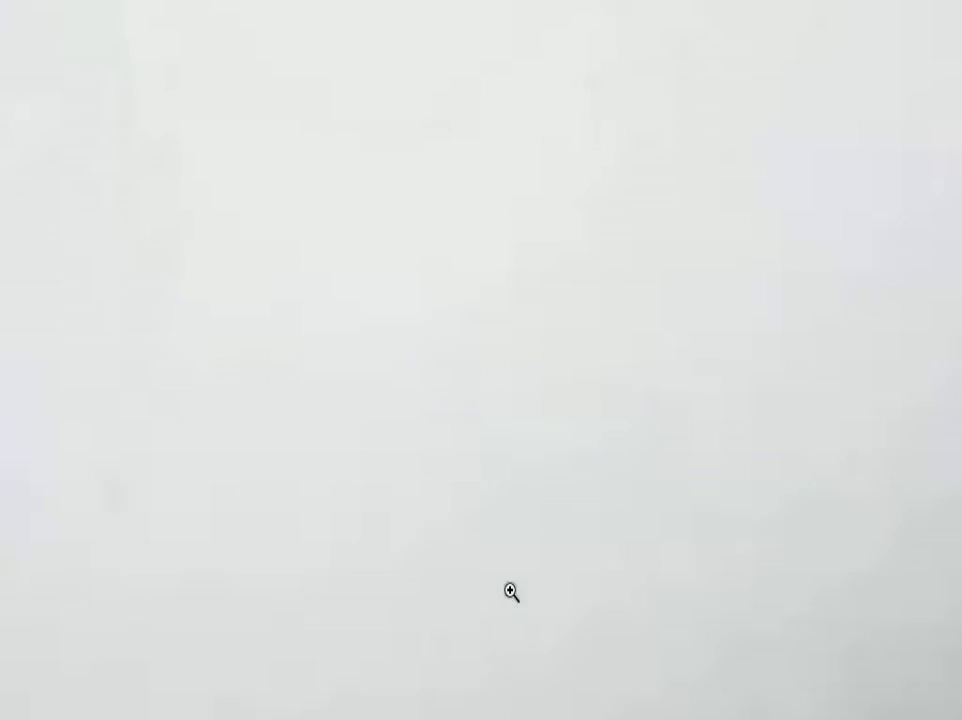
left_click(466, 459, "alt")
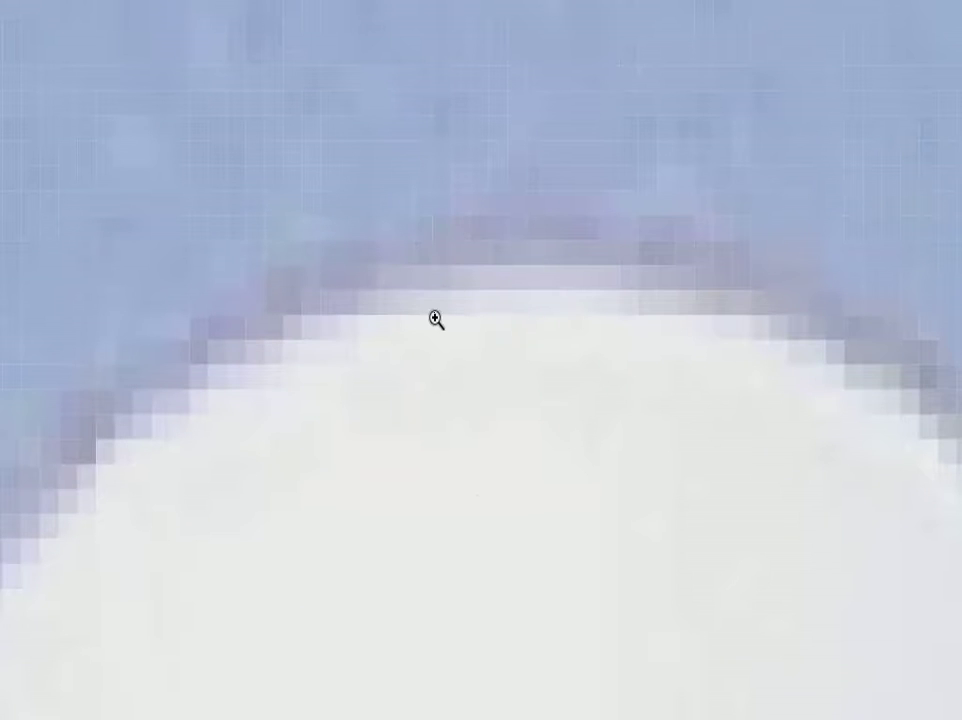
left_click(513, 384)
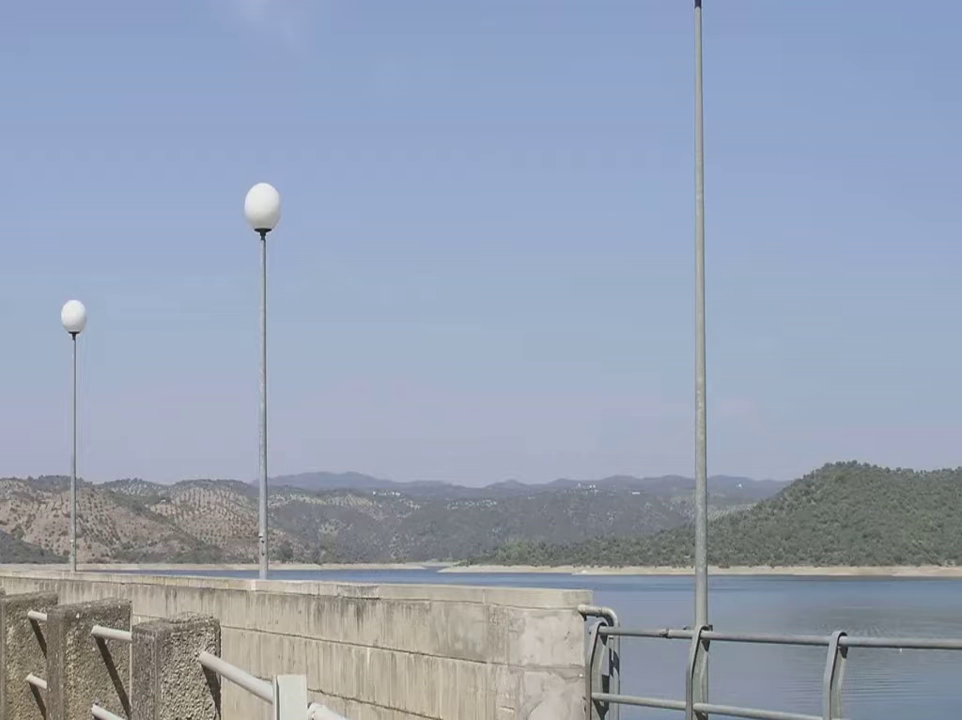
left_click_drag(610, 145, 800, 185)
key("ctrl+l")
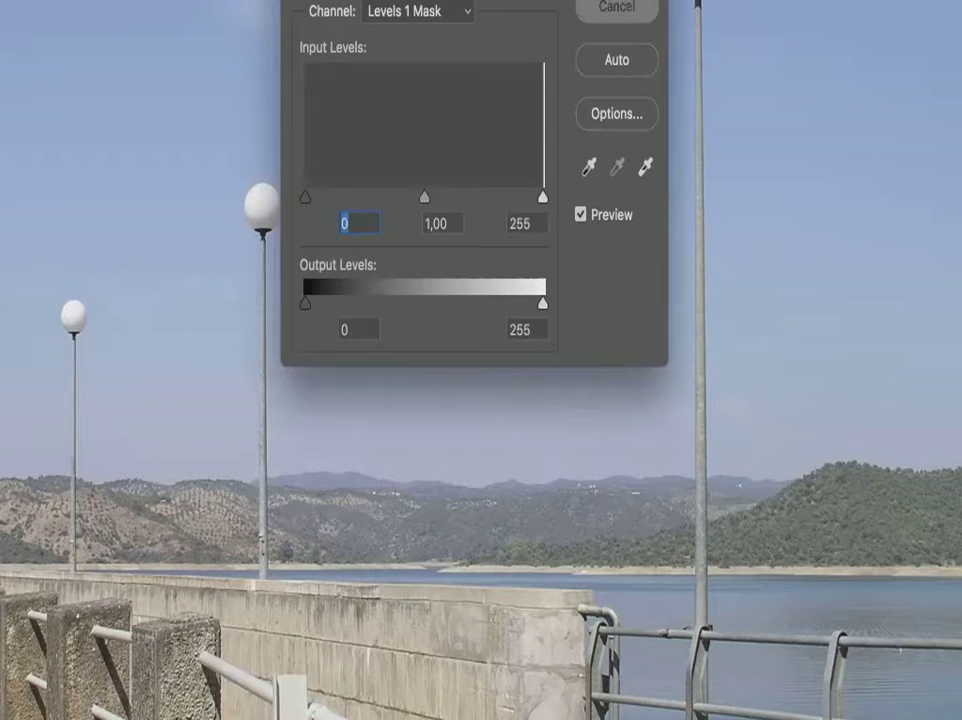
left_click(616, 8)
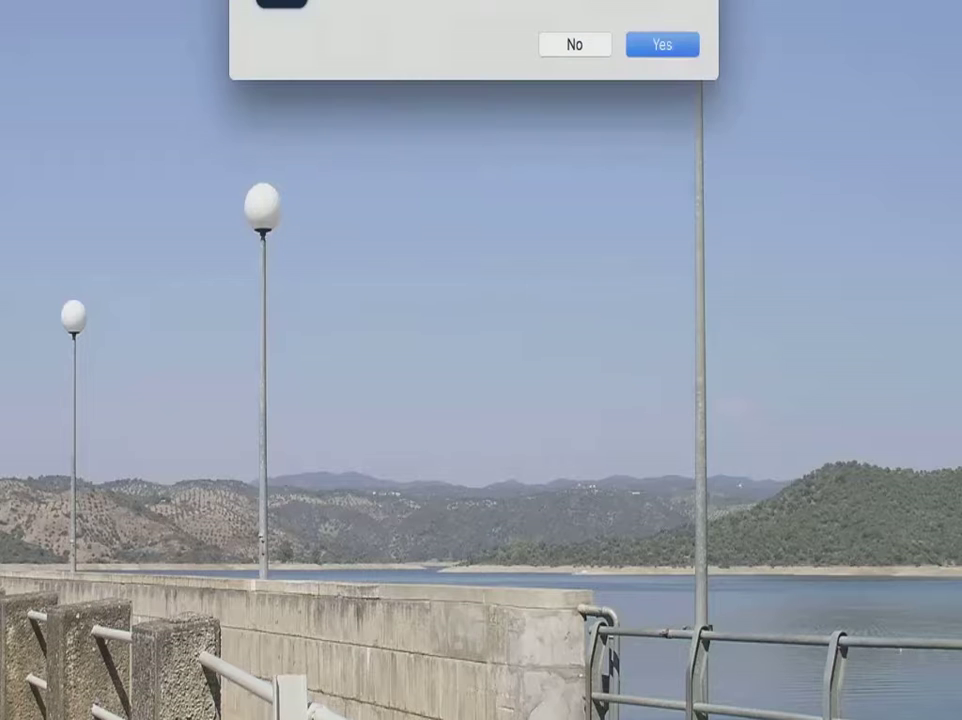
left_click(663, 47)
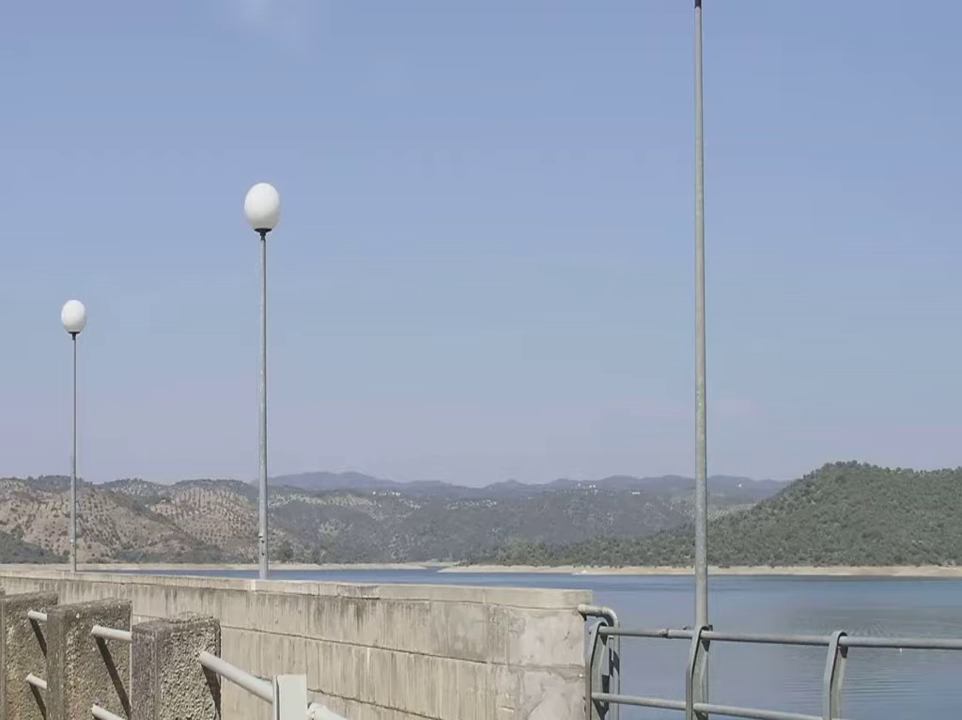
Show Levels for the dam photo (RGB, inputs 0, 1,00, 255) and move the dialog off the sky.
key("ctrl+l")
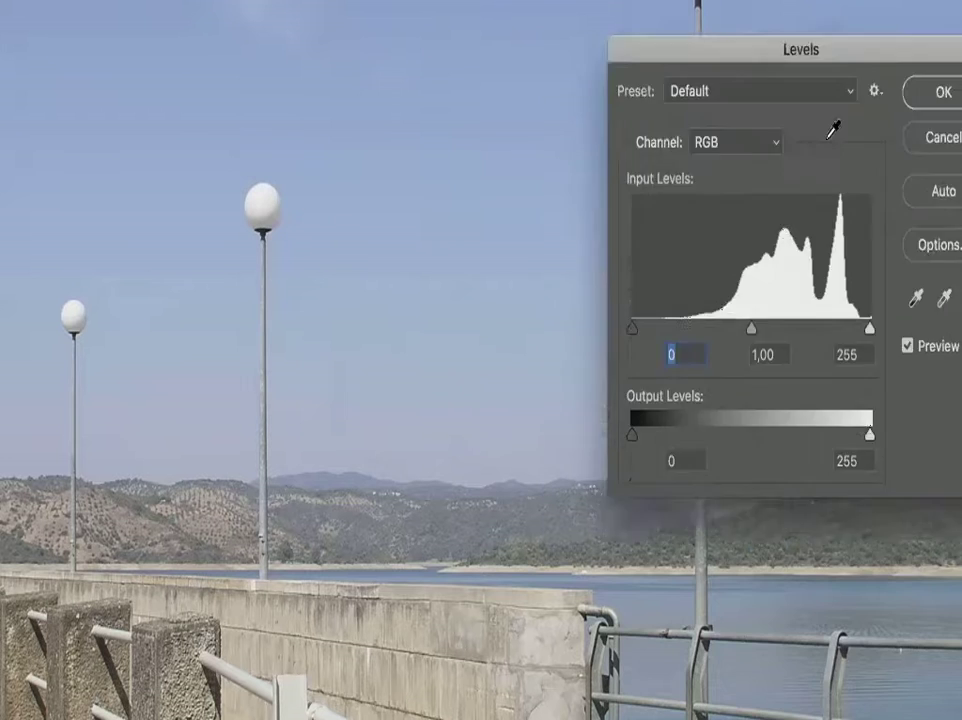
left_click_drag(781, 57, 818, 224)
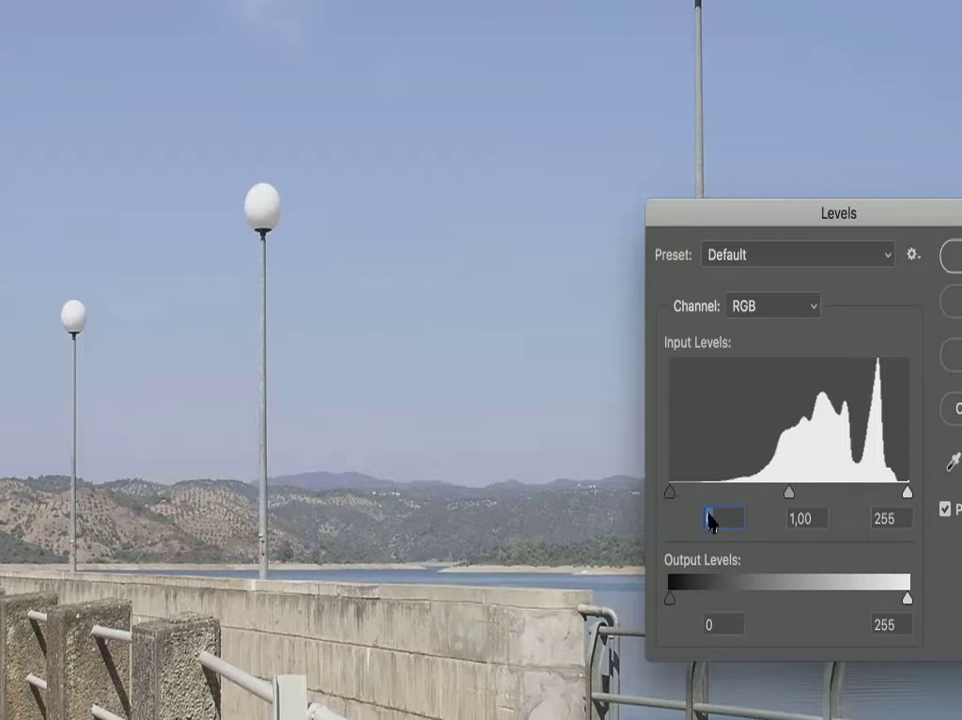
left_click(908, 522)
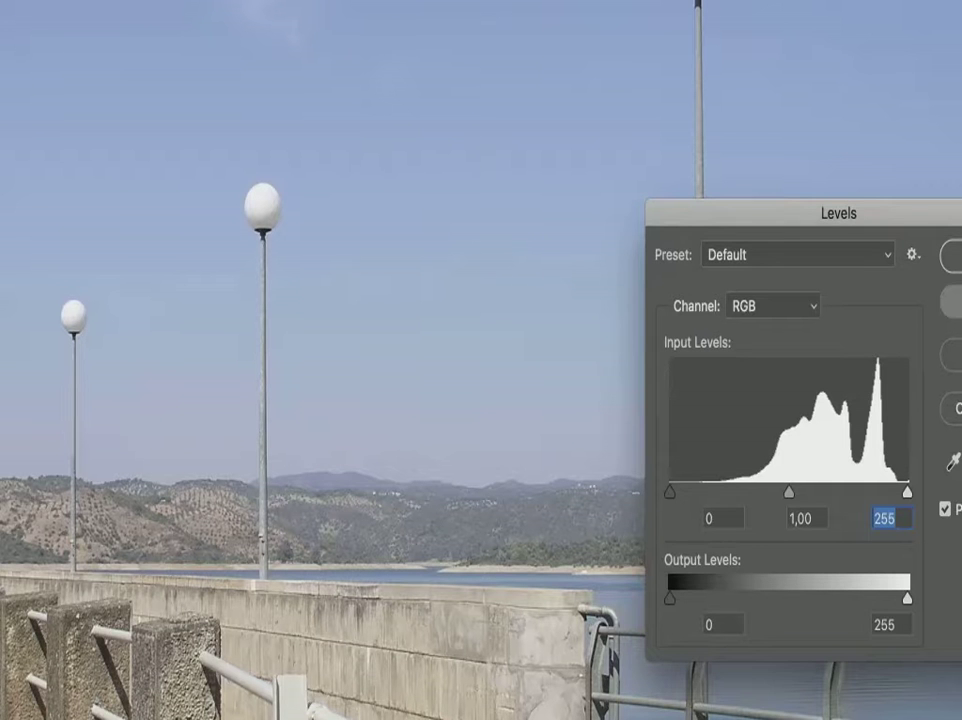
left_click(952, 300)
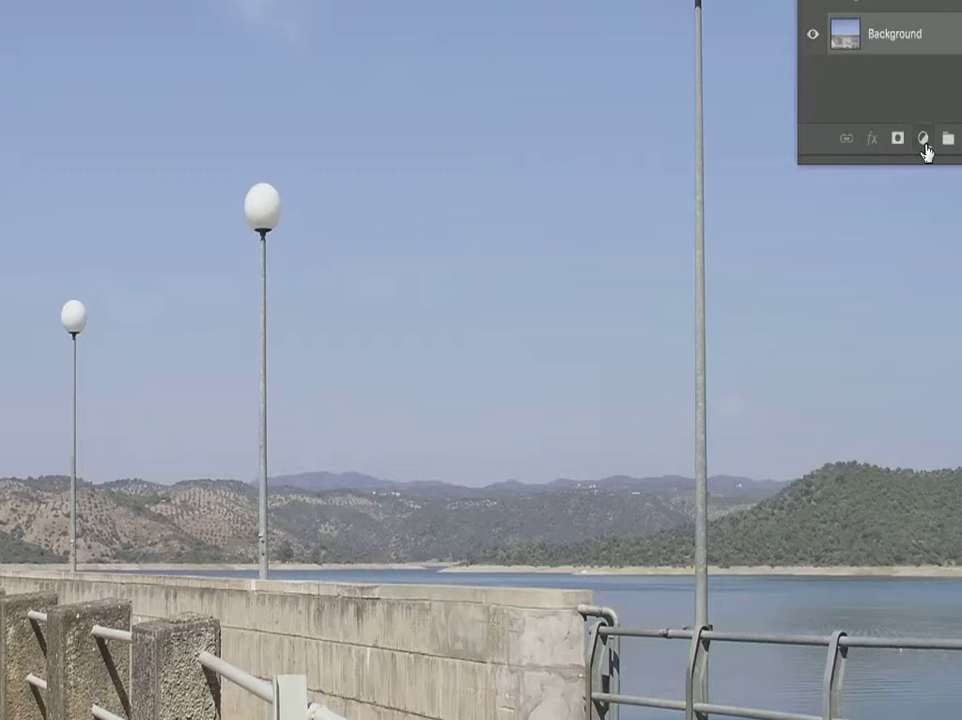
Add a Levels 1 adjustment layer with a mask above the dam photo's Background layer.
left_click(924, 140)
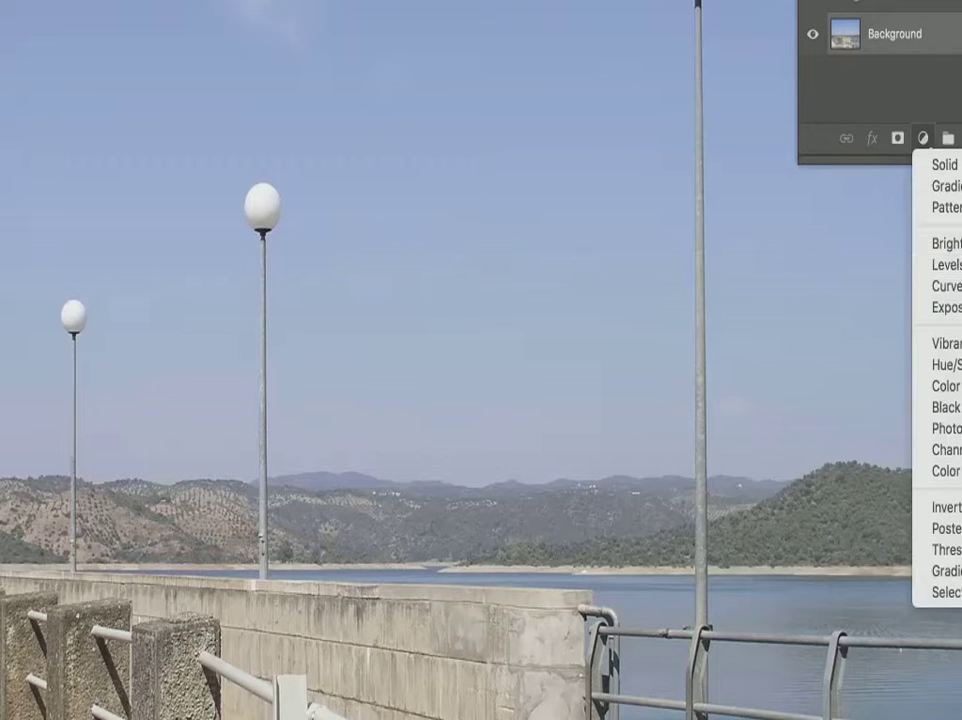
left_click(945, 264)
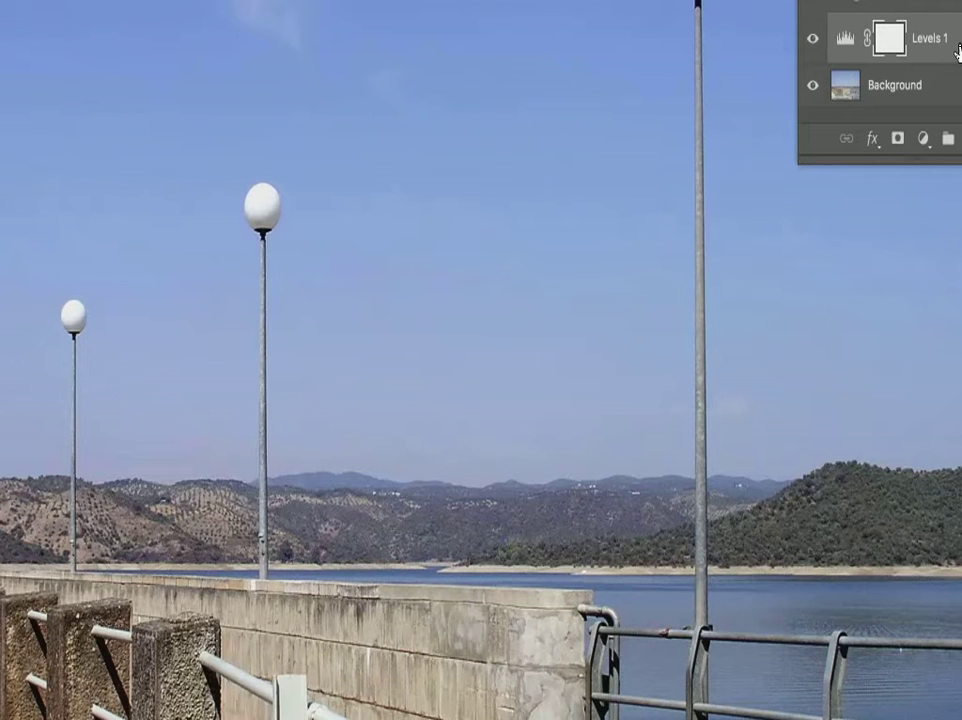
left_click(812, 40)
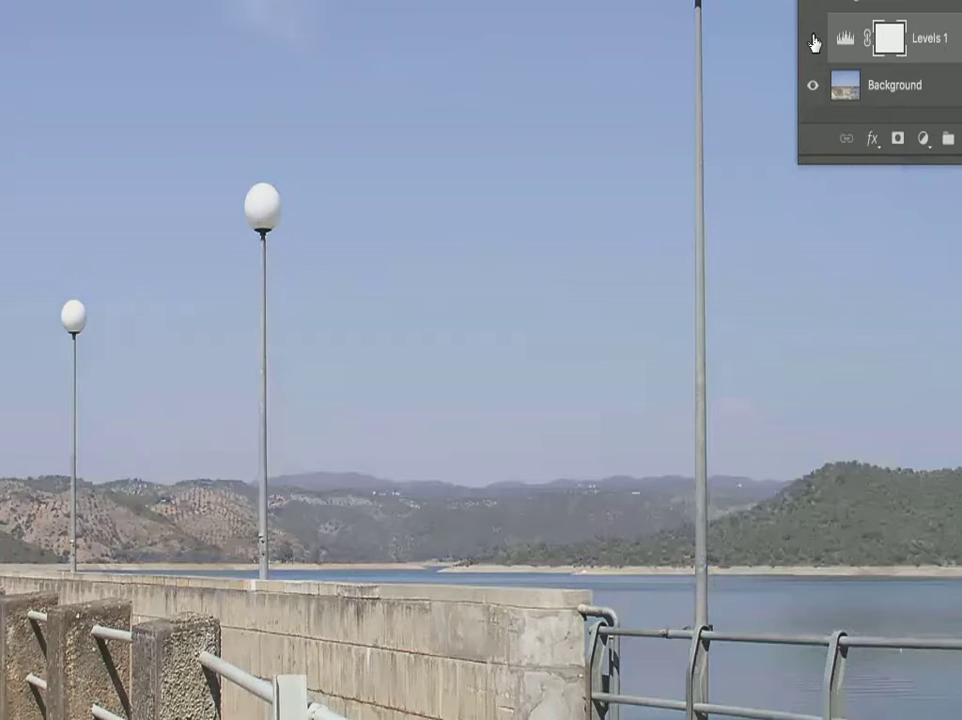
left_click(812, 40)
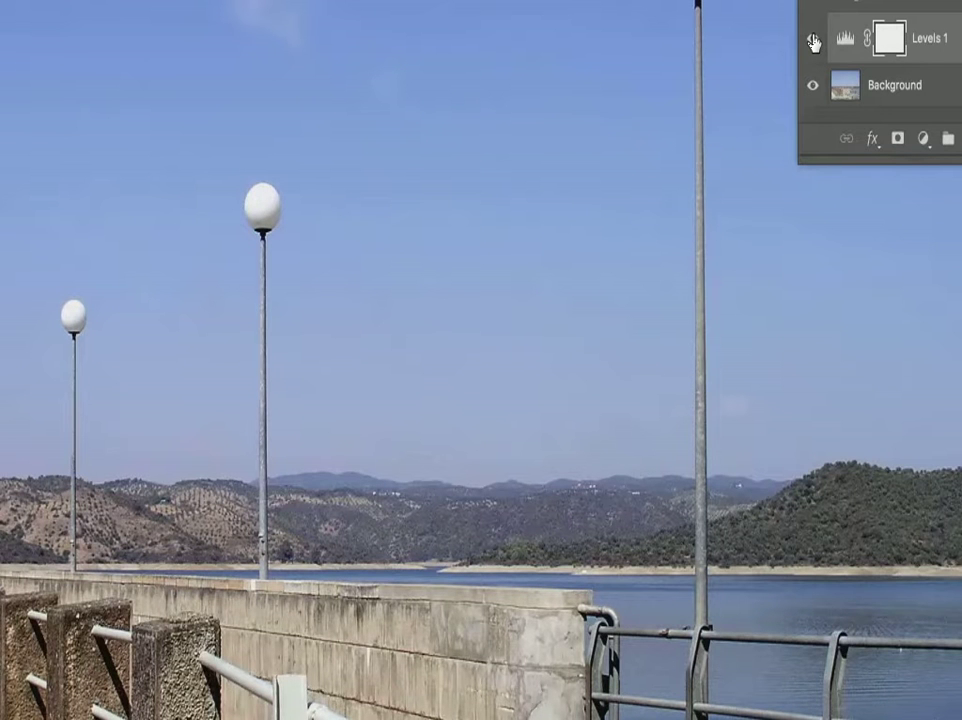
left_click(812, 40)
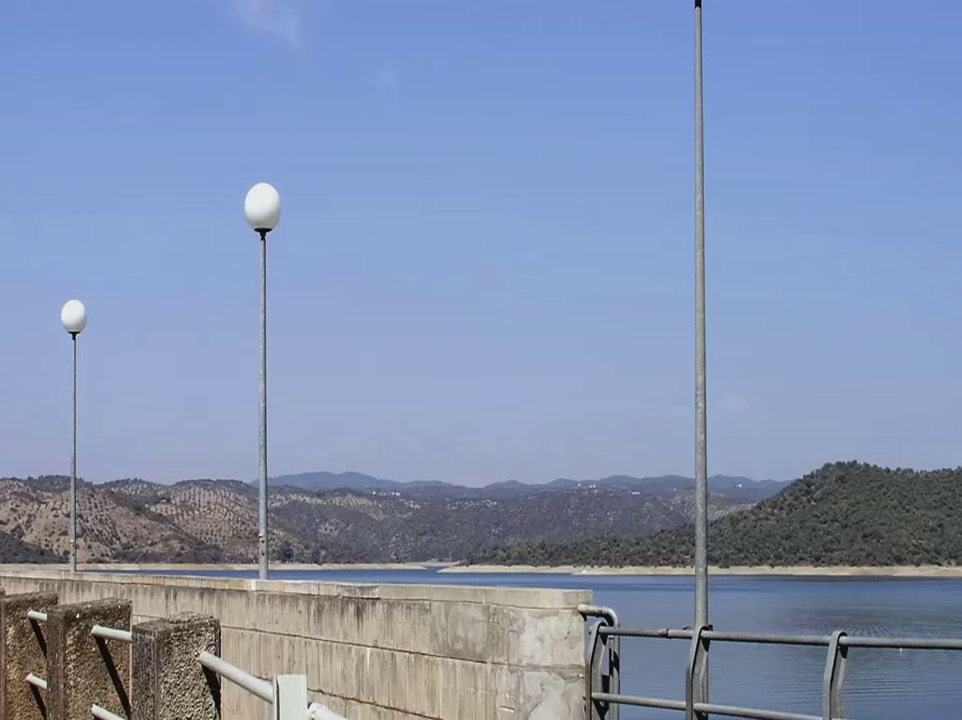
Close the dam photo without saving and bring up the Open file dialog.
key("super+w")
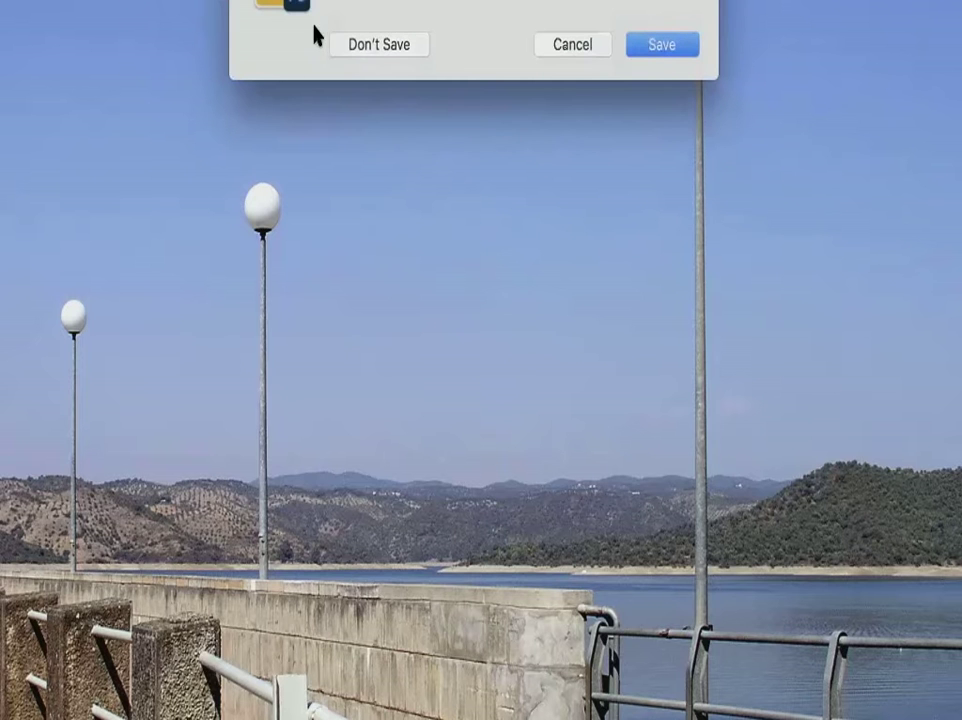
left_click(337, 48)
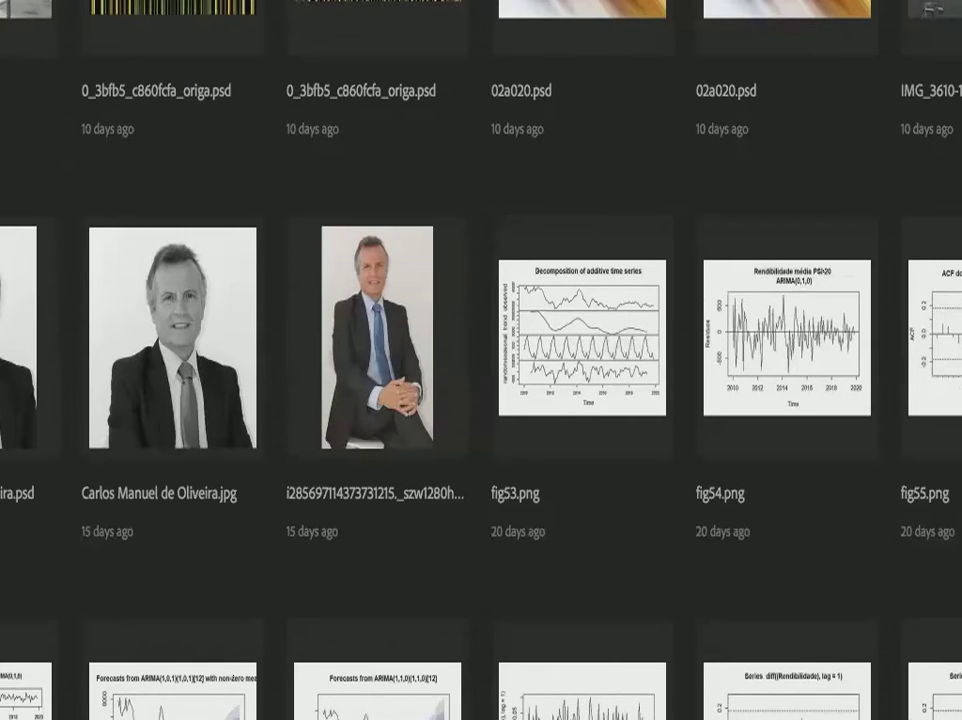
key("super+o")
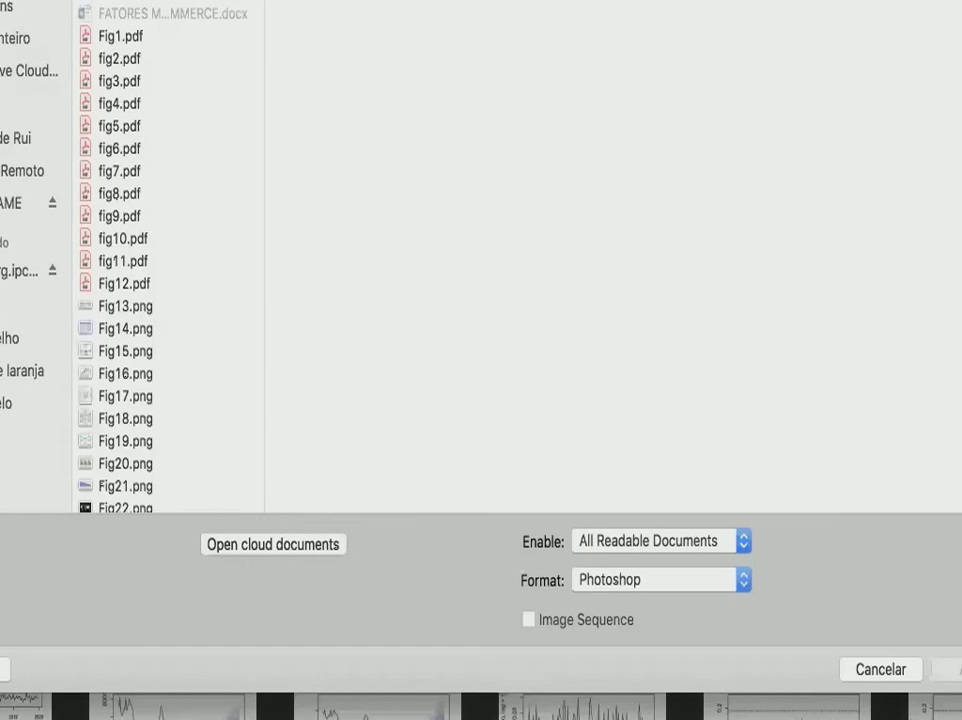
scroll(137, 160, "up", 10)
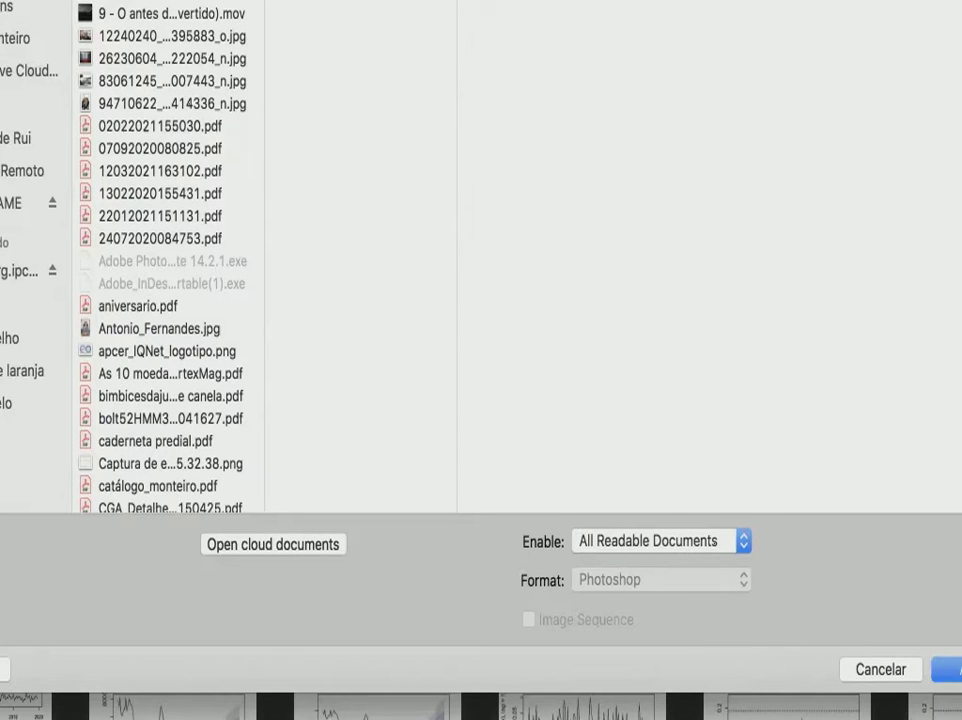
Open the black-and-white clouds image from the Open dialog.
left_click(948, 668)
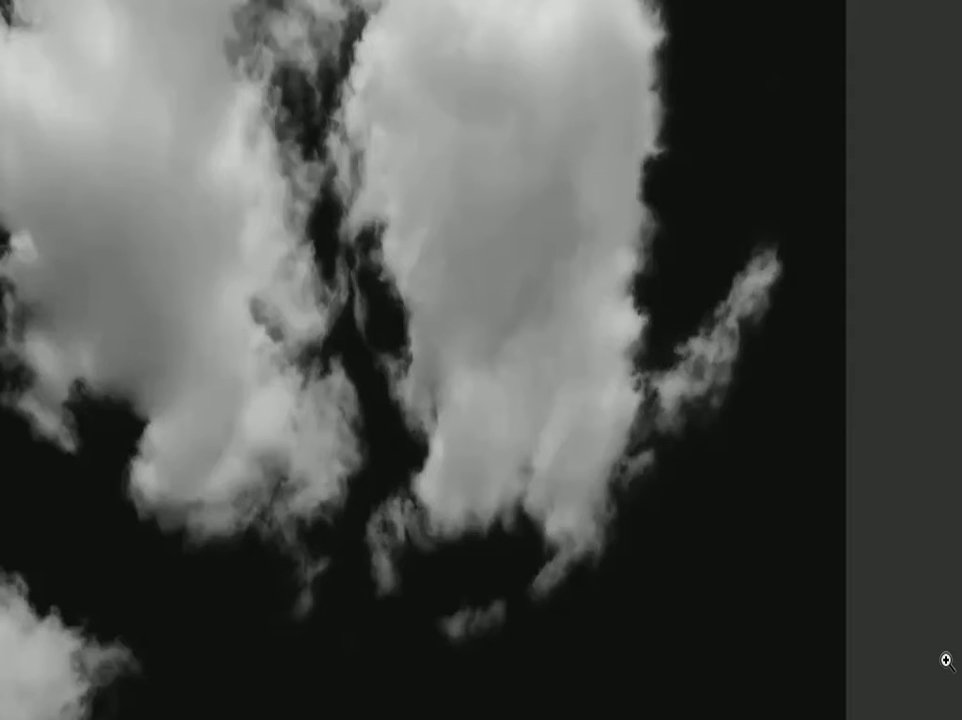